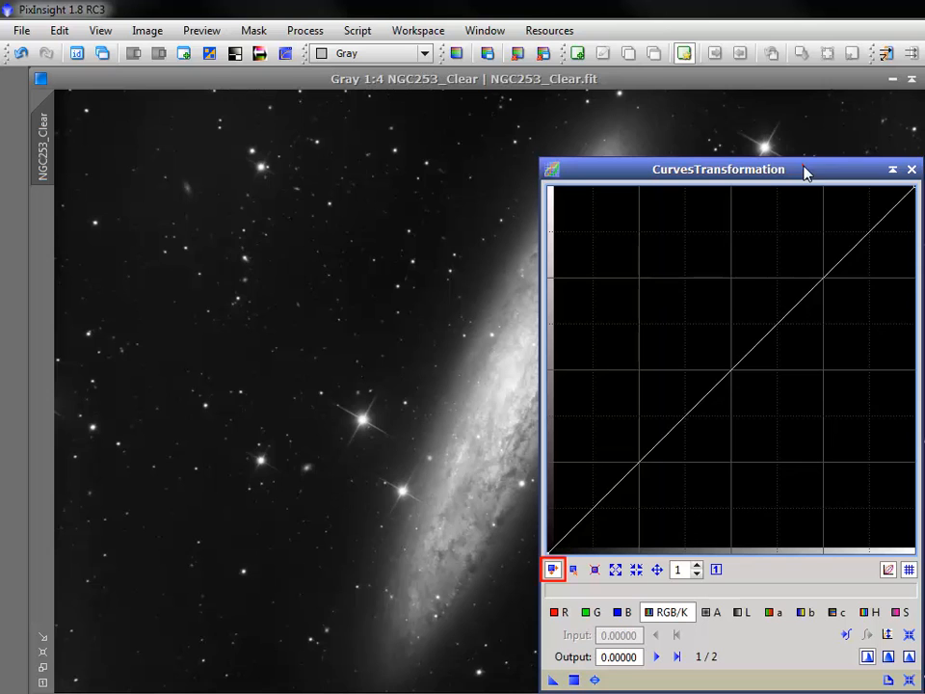
Add points on the RGB/K curve at about 0.25, 0.50 and 0.75 and nudge the middle point to input 0.50490, output 0.50000
click(638, 462)
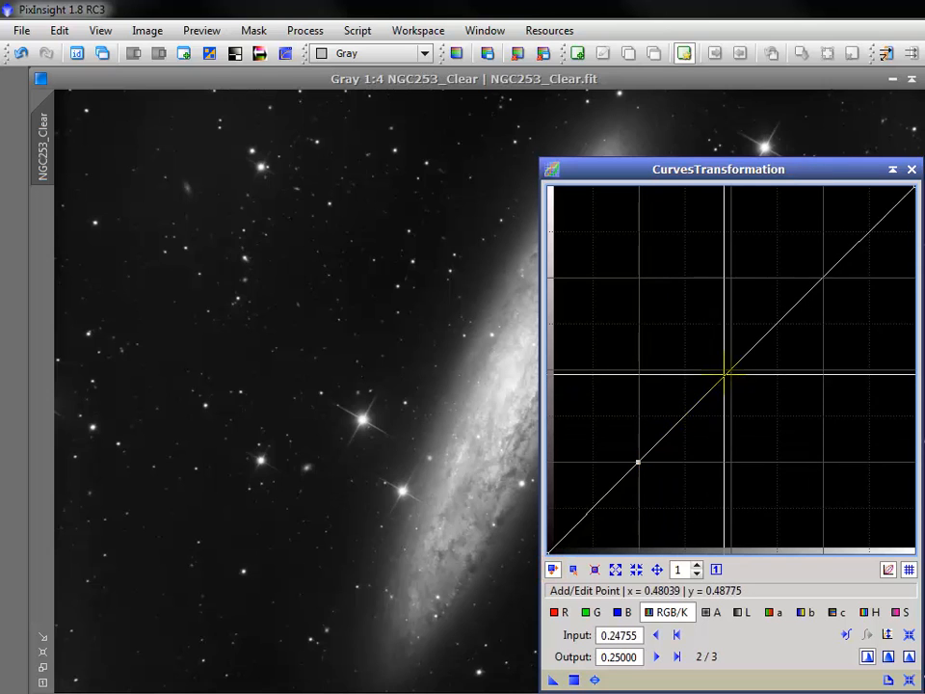
click(731, 368)
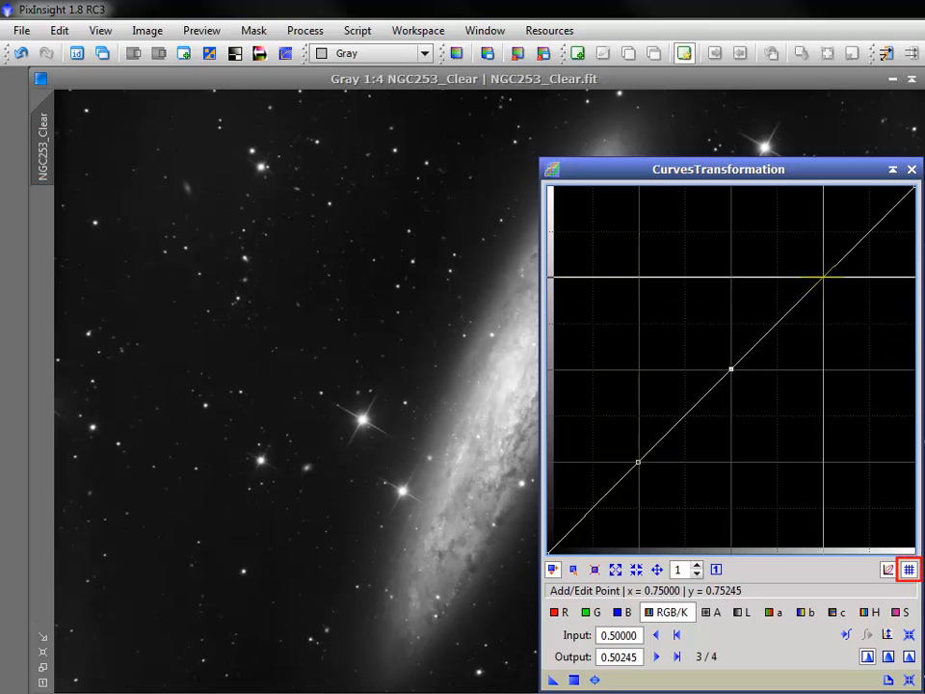
click(822, 277)
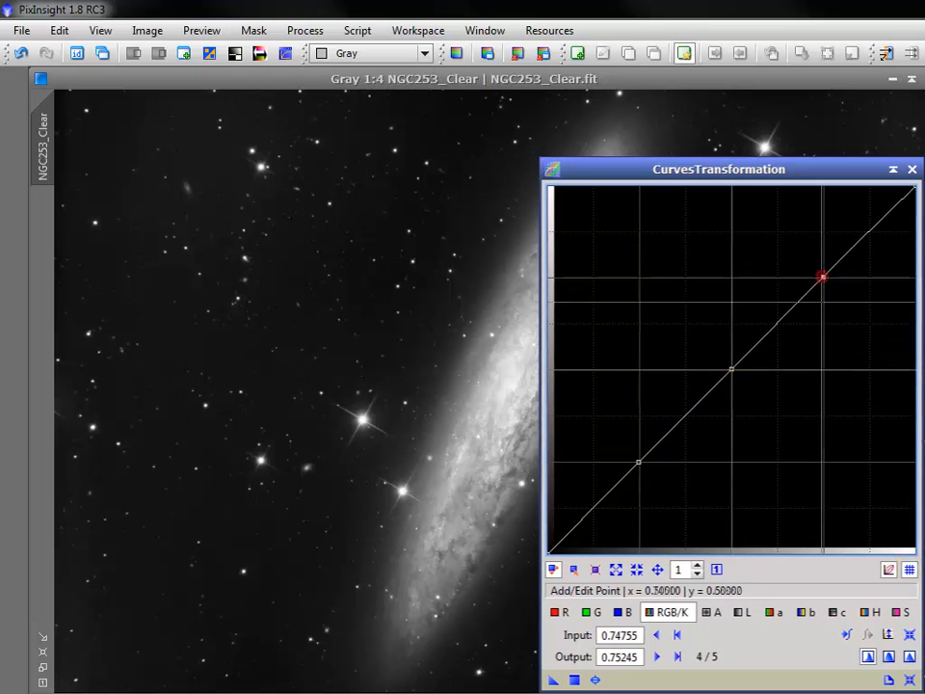
mouse_move(731, 369)
mouse_down()
mouse_move(729, 334)
mouse_move(732, 369)
mouse_up()
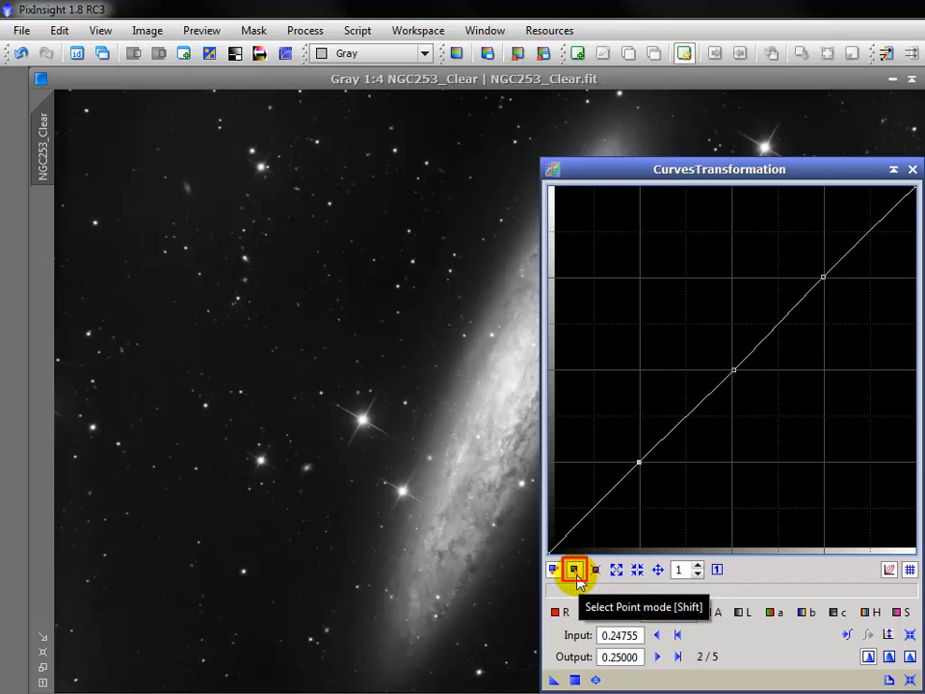
Use Select Point mode to select the lower, middle and upper points of the RGB/K curve one after another
click(575, 570)
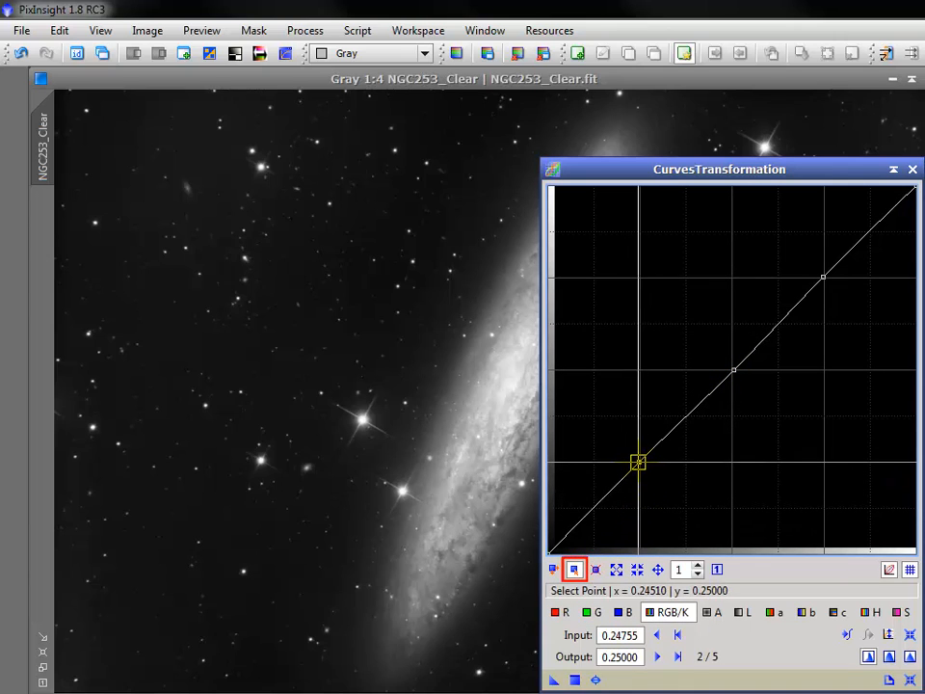
click(637, 461)
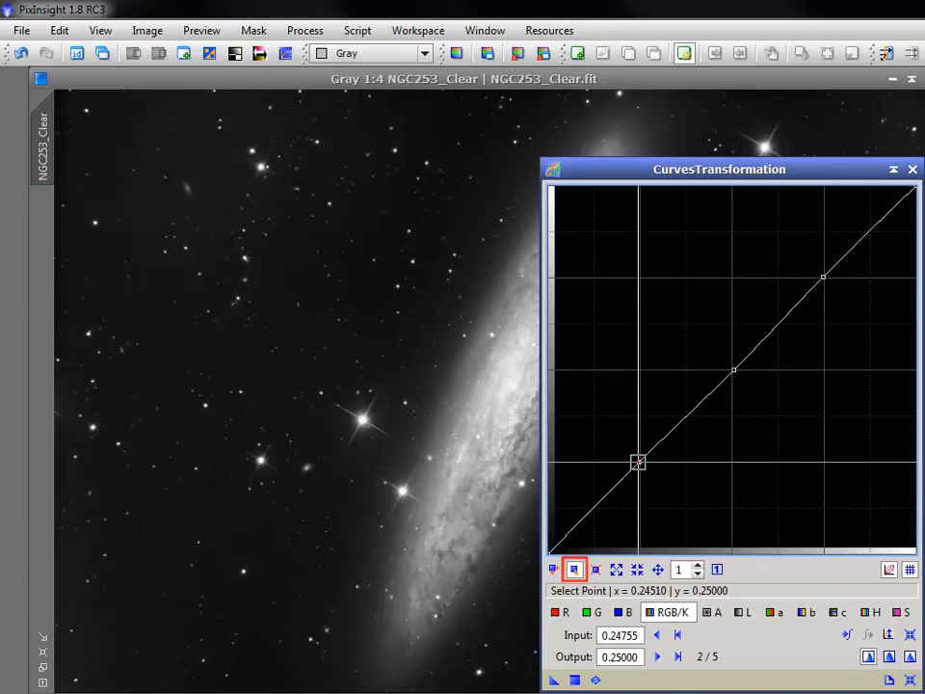
click(731, 367)
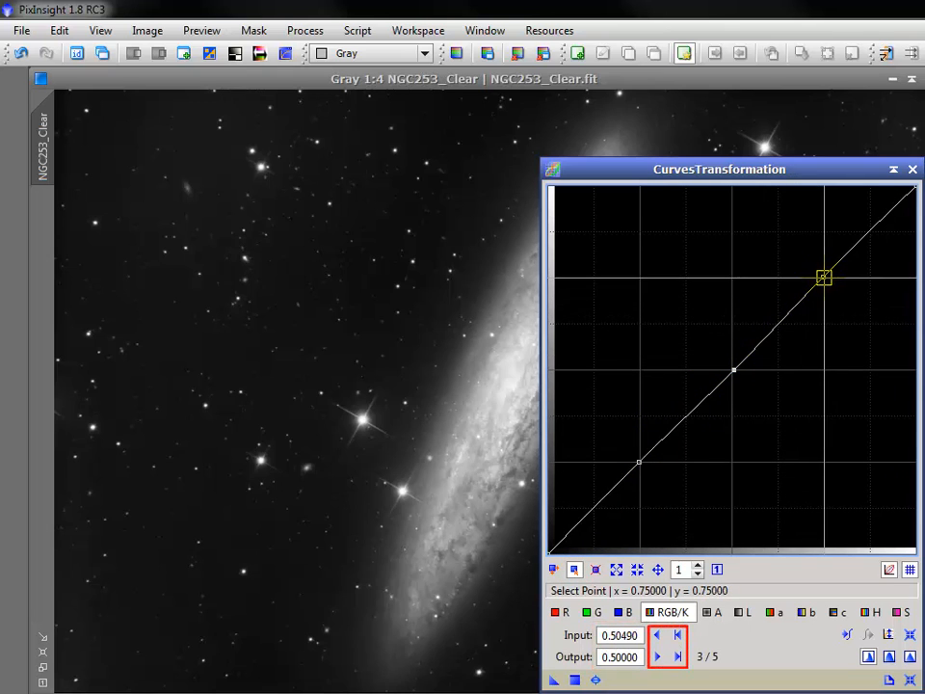
click(823, 277)
Delete the lower and middle points of the RGB/K curve in Delete Point mode
click(595, 569)
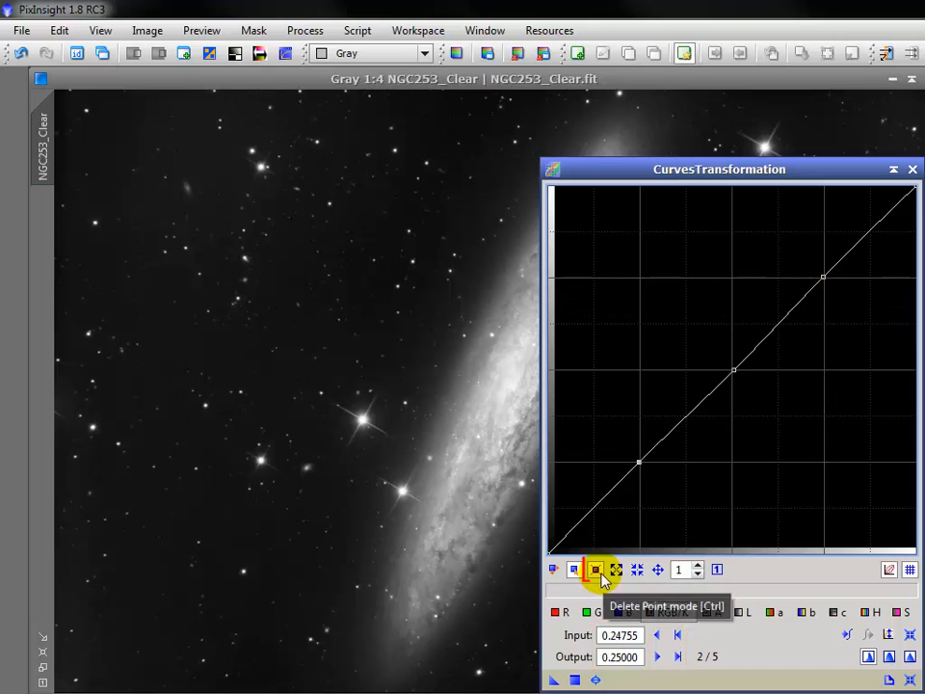
click(638, 463)
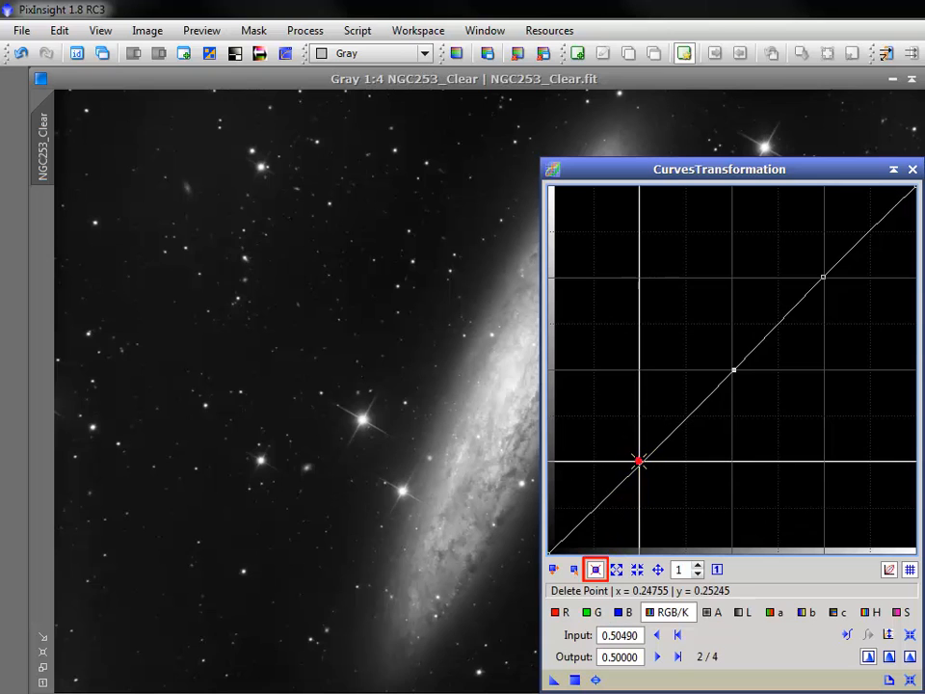
click(733, 370)
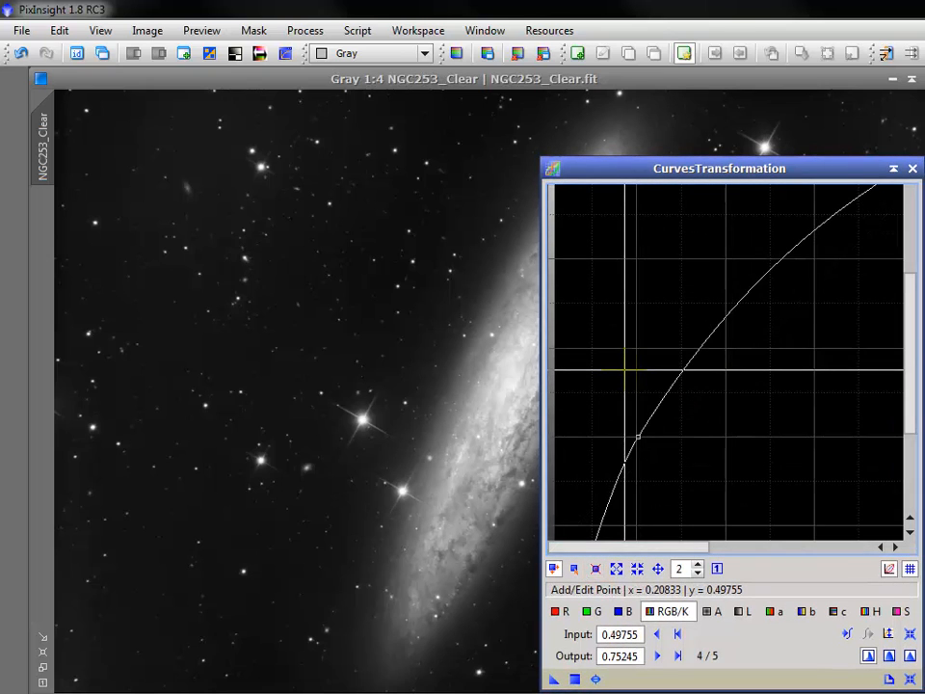
Magnify the curve graph to zoom 2 for a closer look and return it to 1:1
scroll(625, 370, up, 2)
scroll(625, 370, down, 3)
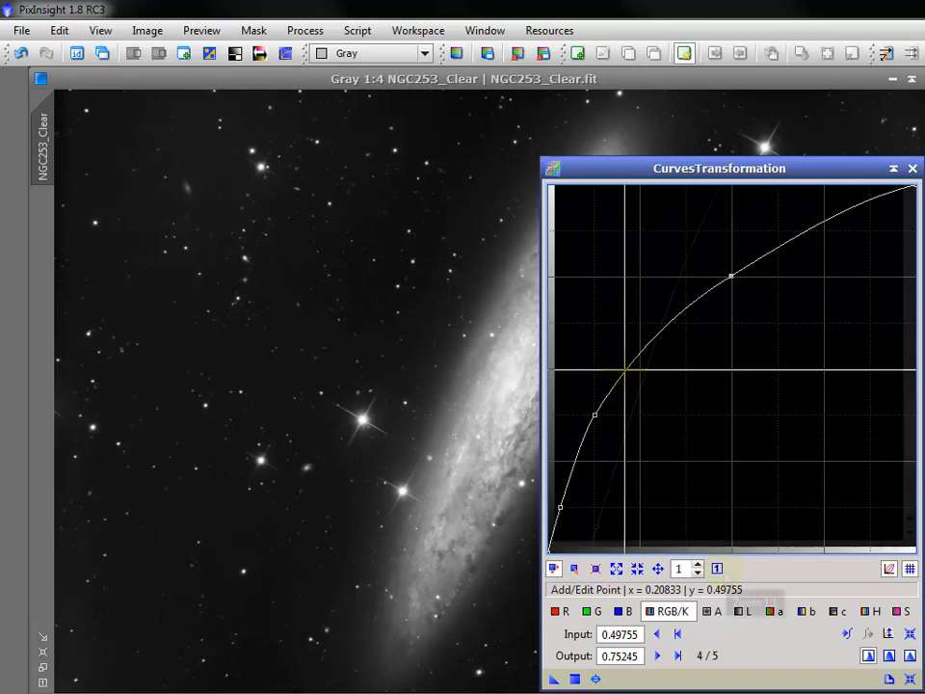
click(716, 568)
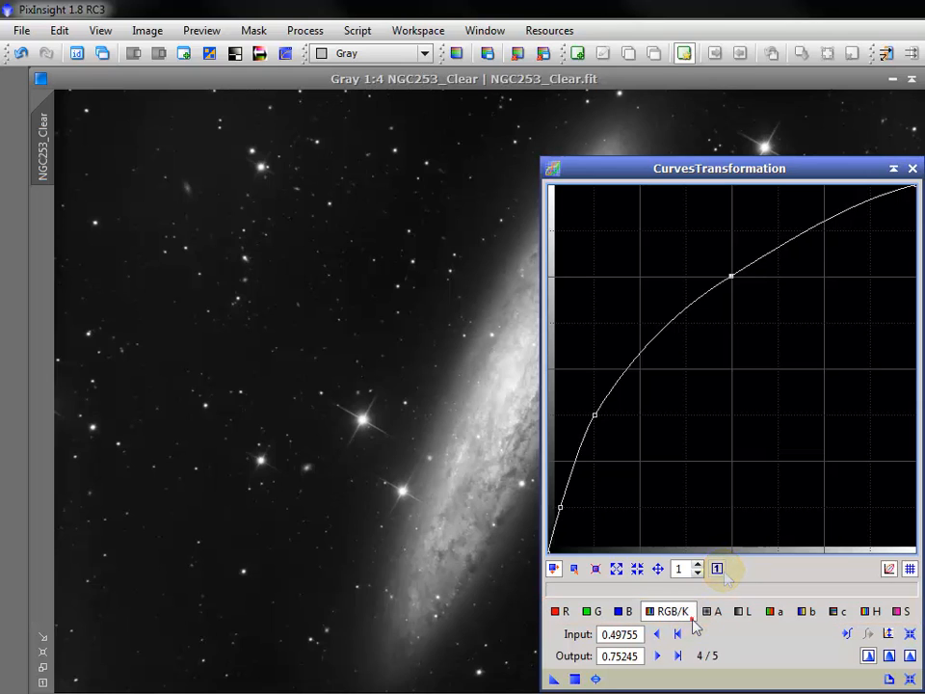
Examine the curves of the R, G, B, L, a, b, c and S channels one by one
click(566, 617)
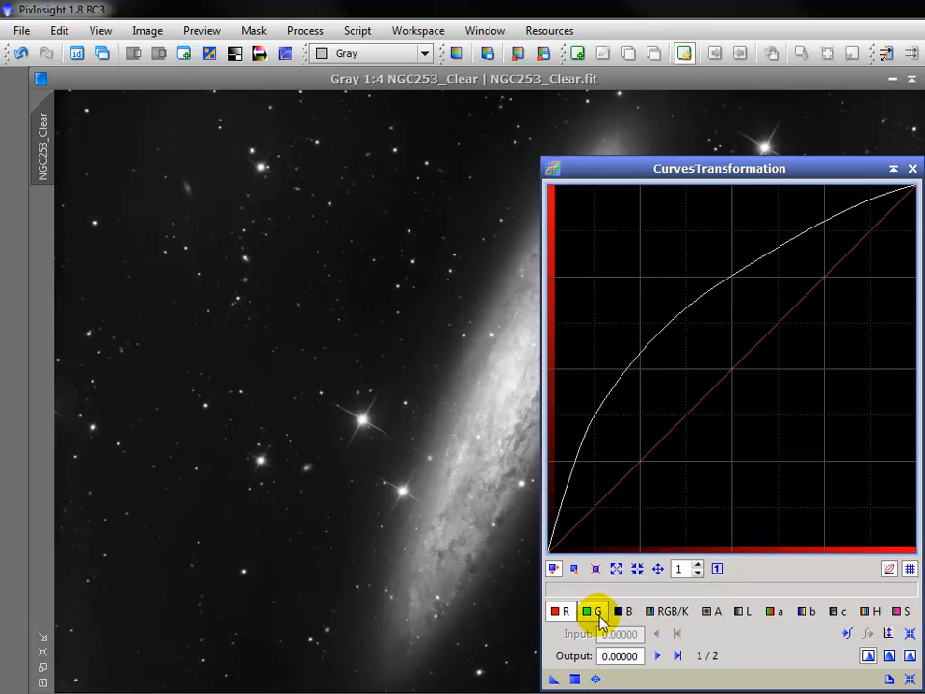
click(597, 616)
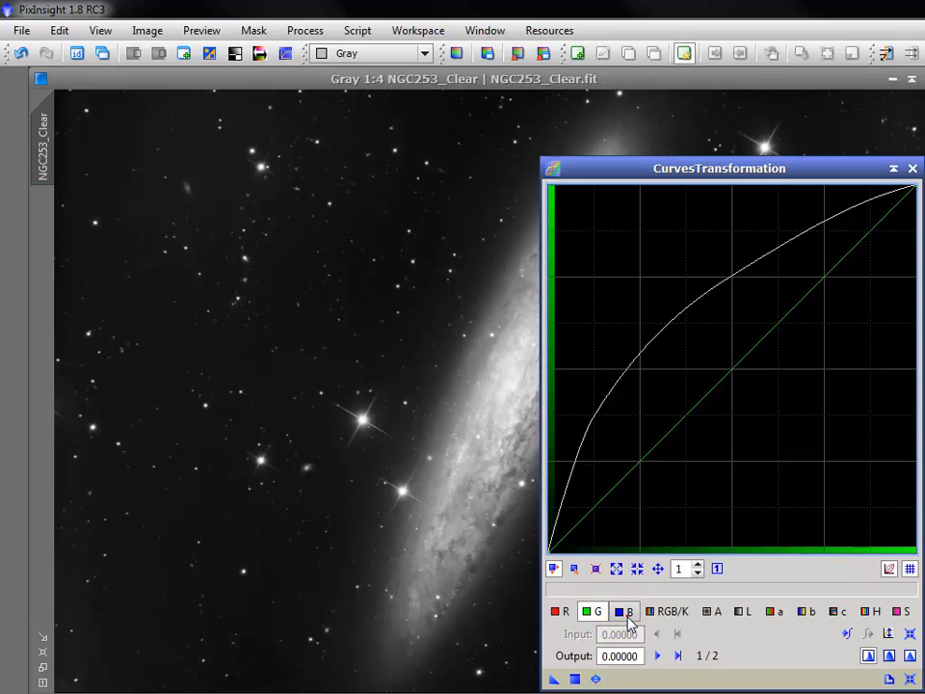
click(627, 616)
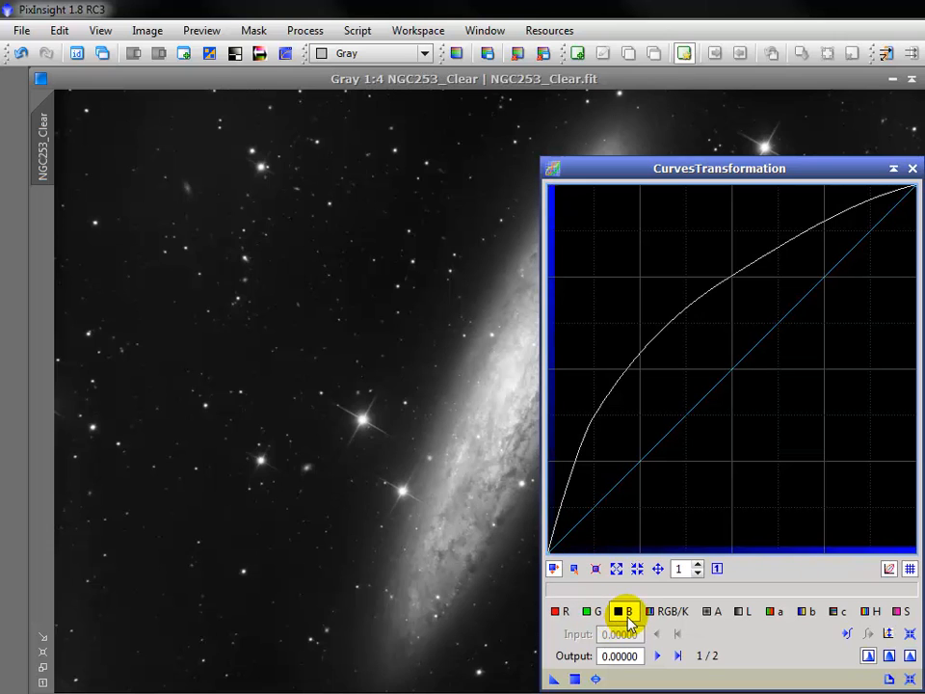
click(751, 618)
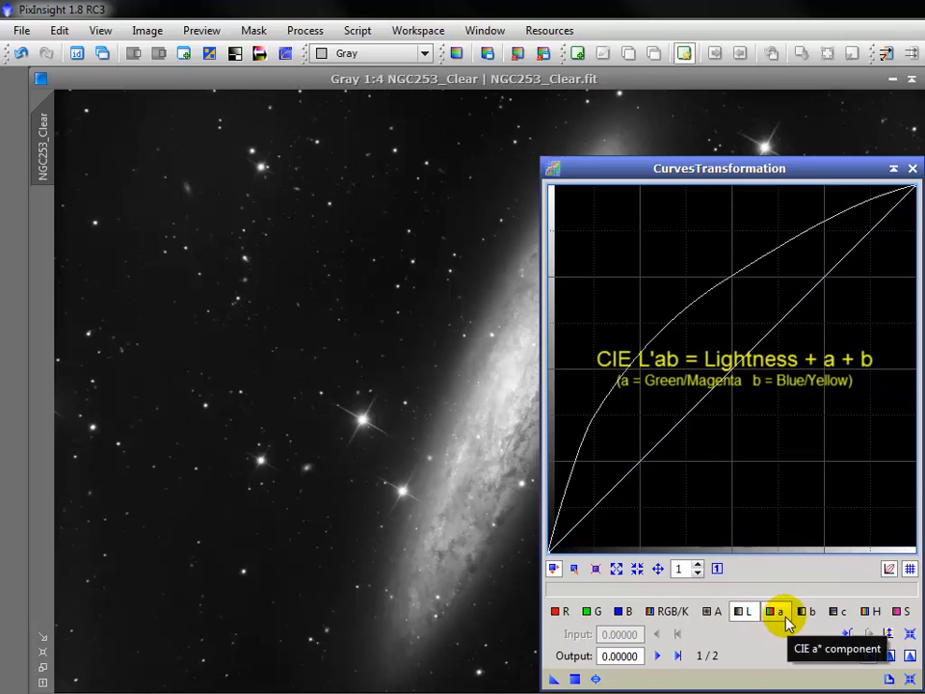
click(778, 614)
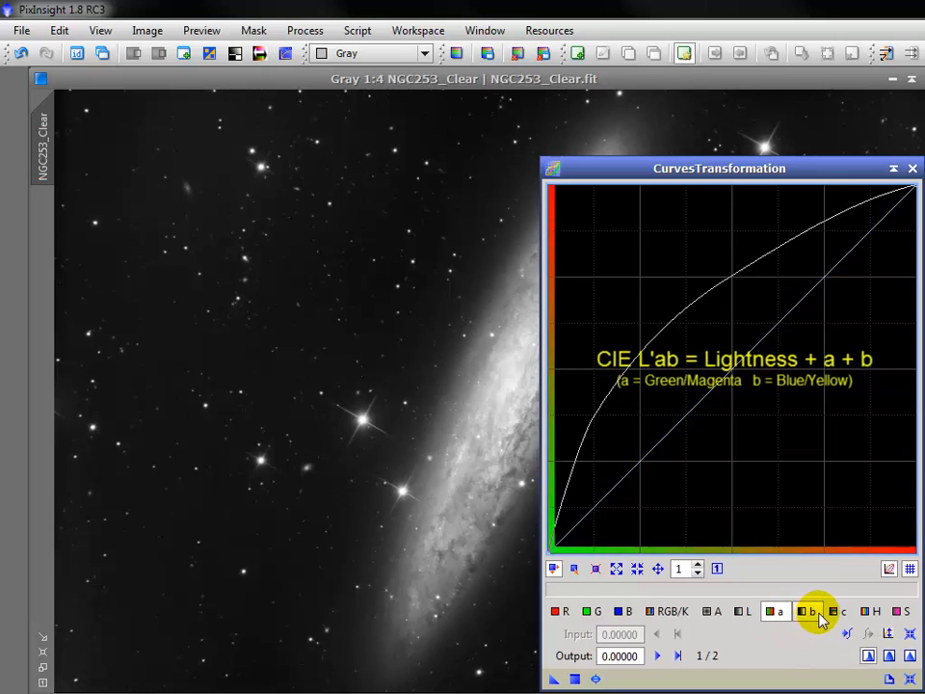
click(808, 613)
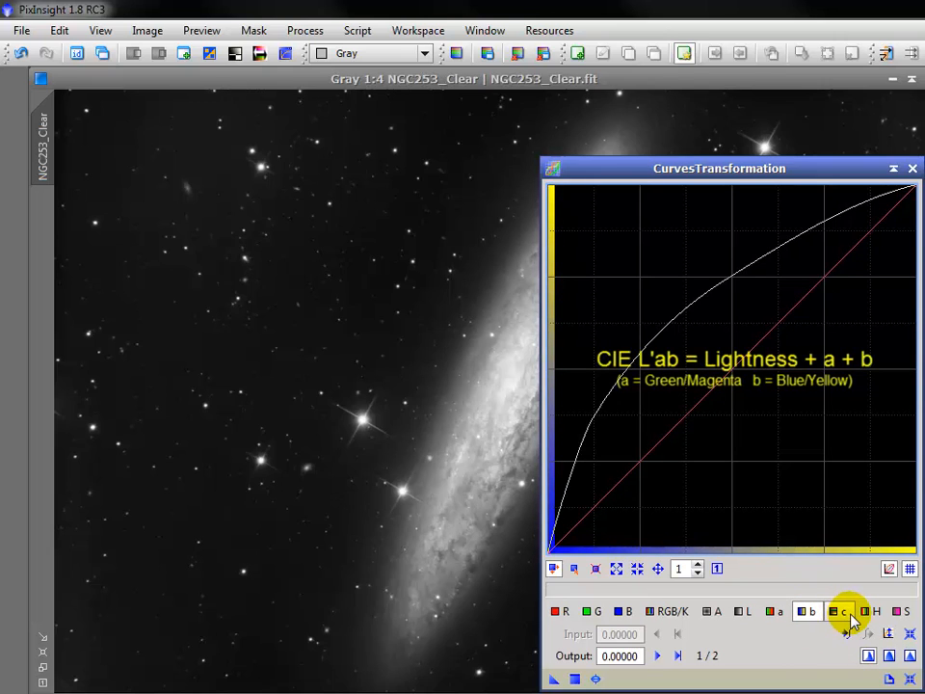
click(849, 616)
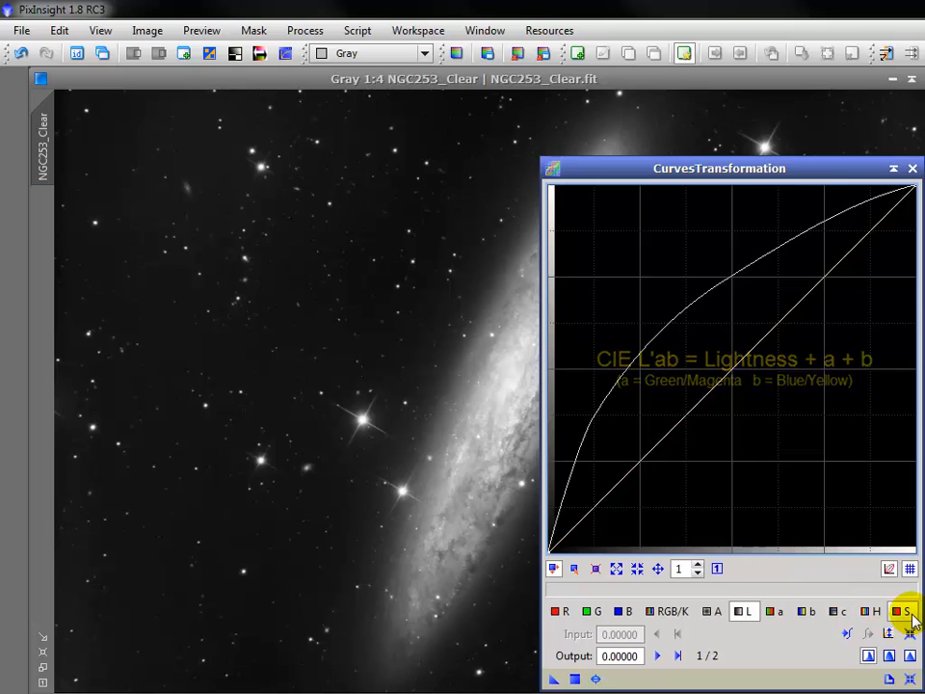
click(907, 613)
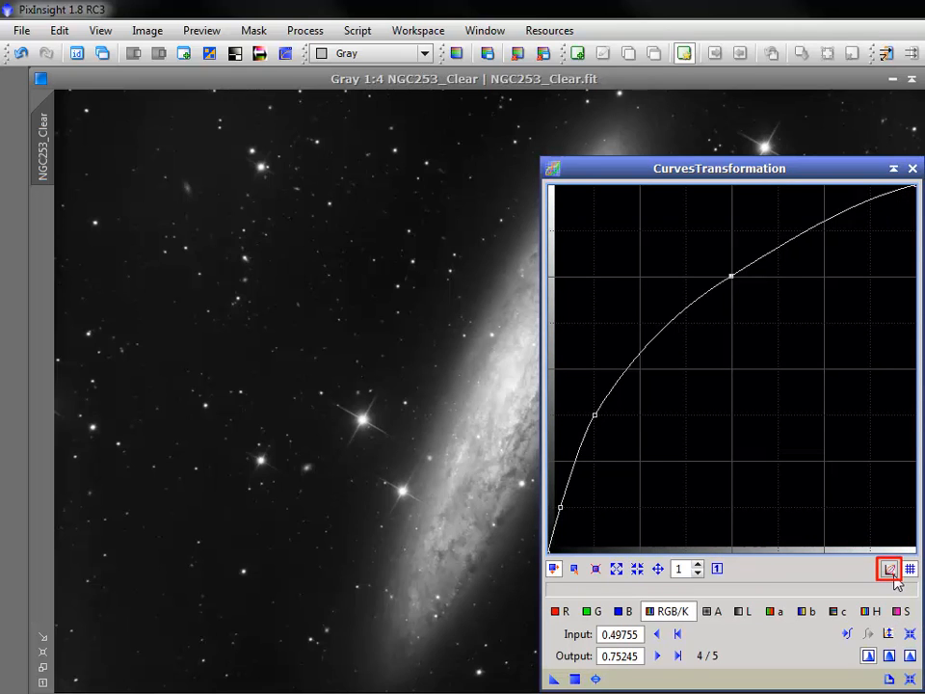
Toggle the overlay of all channel curves on and off, and open the real-time preview
click(893, 574)
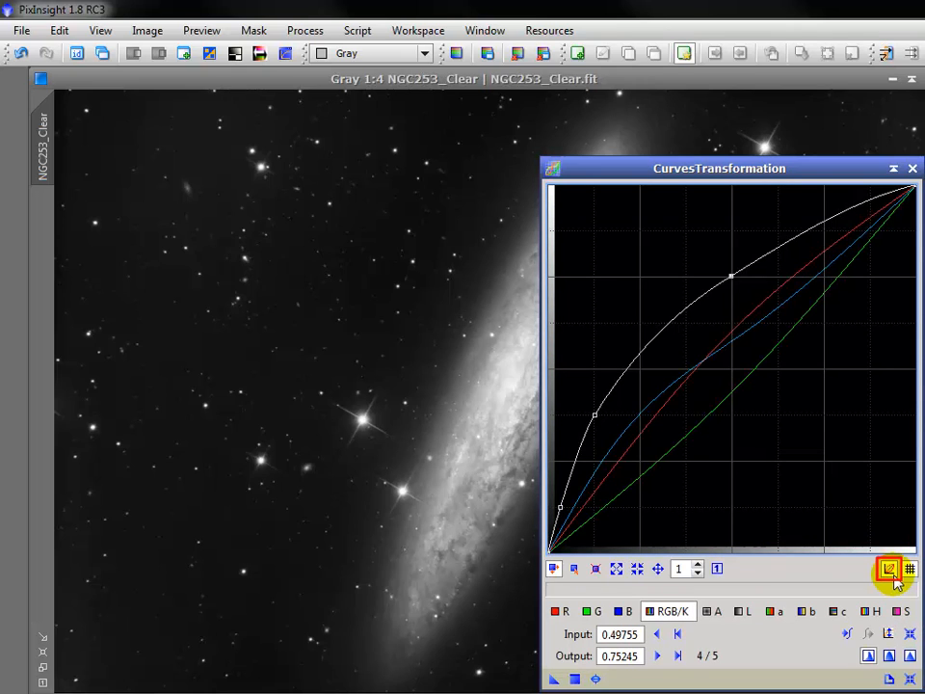
click(893, 574)
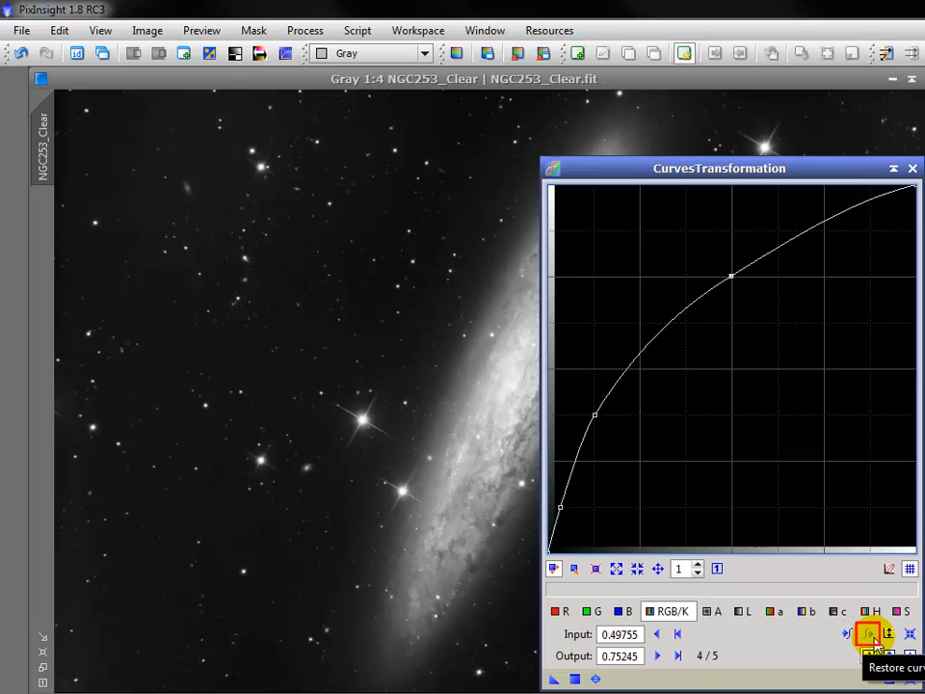
click(595, 678)
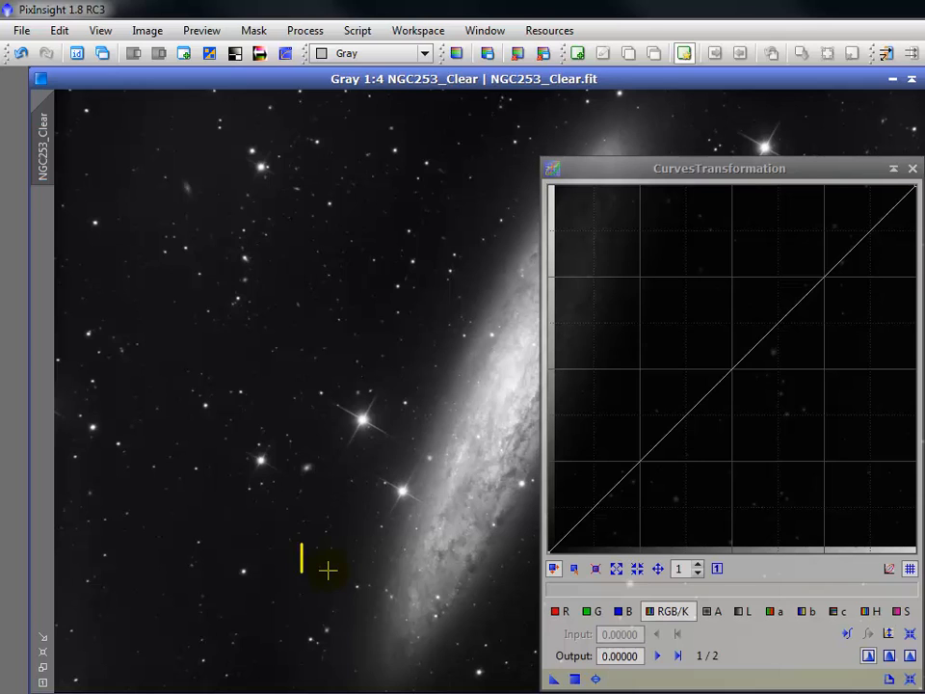
Probe the NGC253_Clear image from the dark background across the galaxy's edge to its bright core to locate those pixel values on the curve
click(327, 570)
click(327, 570)
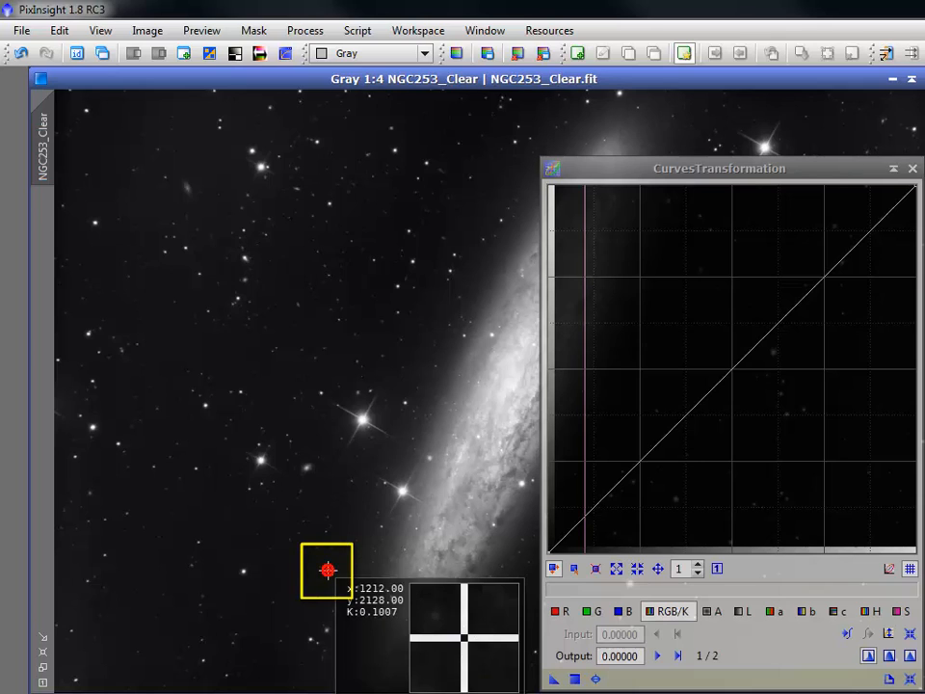
click(413, 557)
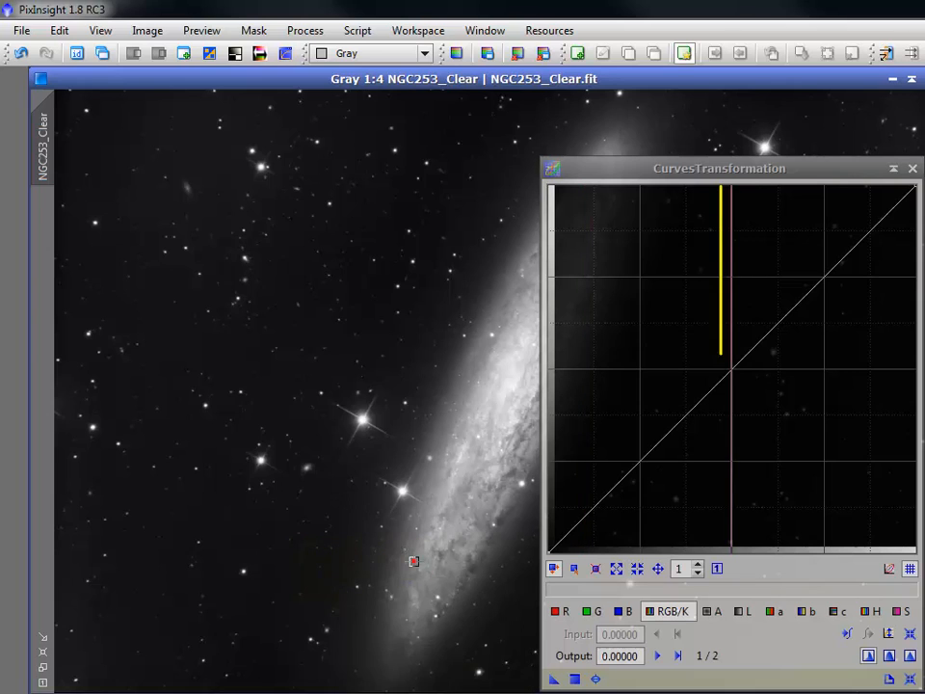
click(450, 514)
drag(450, 514, 508, 375)
click(508, 376)
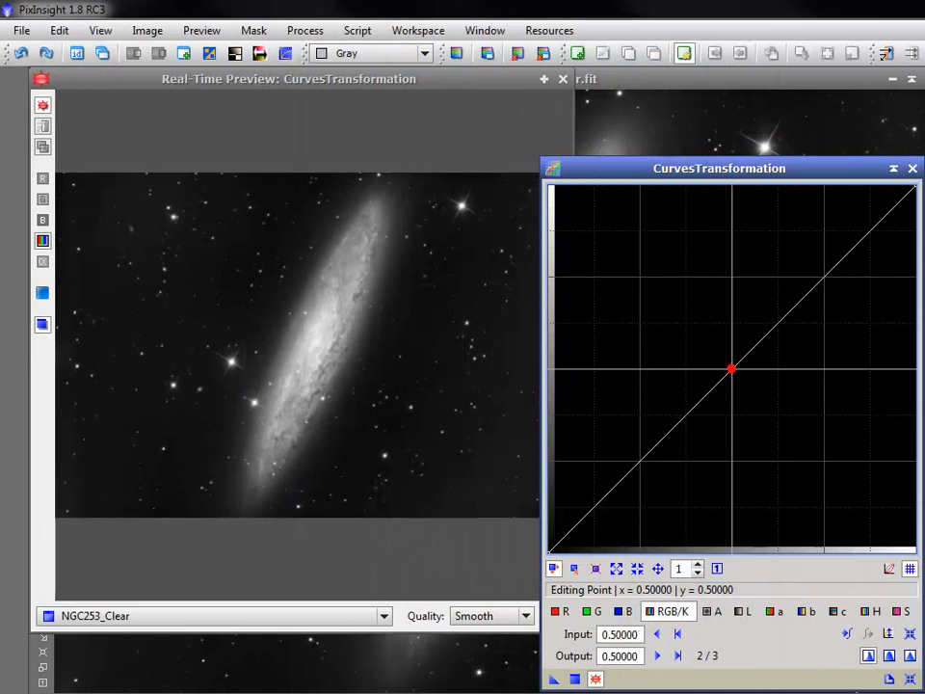
Pull the RGB/K curve's midpoint at input 0.50000 below the diagonal while the real-time preview is open
mouse_move(731, 367)
mouse_down()
mouse_move(730, 338)
mouse_move(731, 392)
mouse_up()
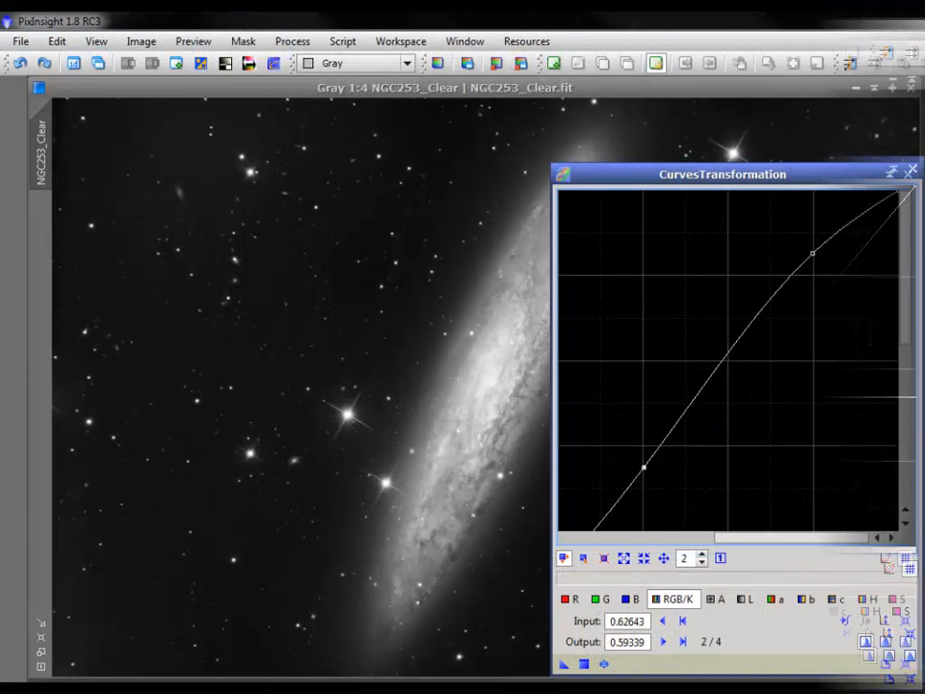